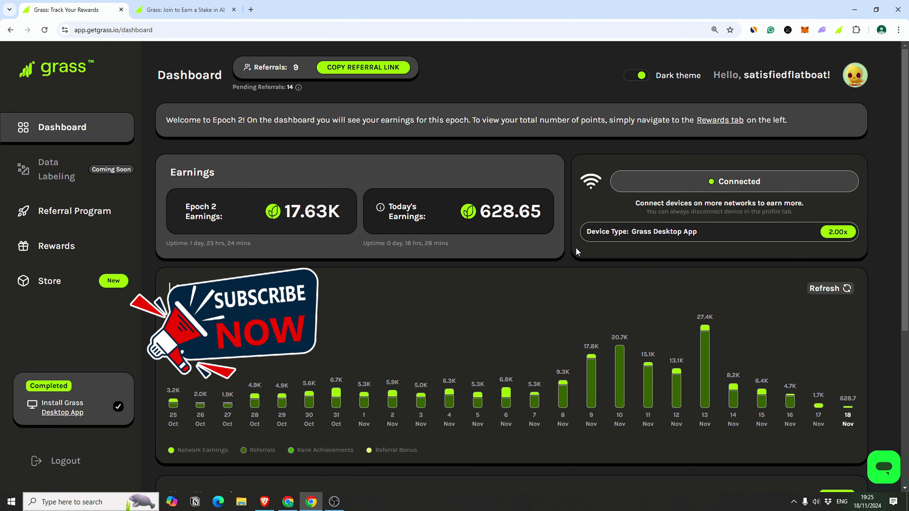
# Browse the dashboard and go to the Referral Program page from the sidebar
pyautogui.scroll(-1, 400, 118)
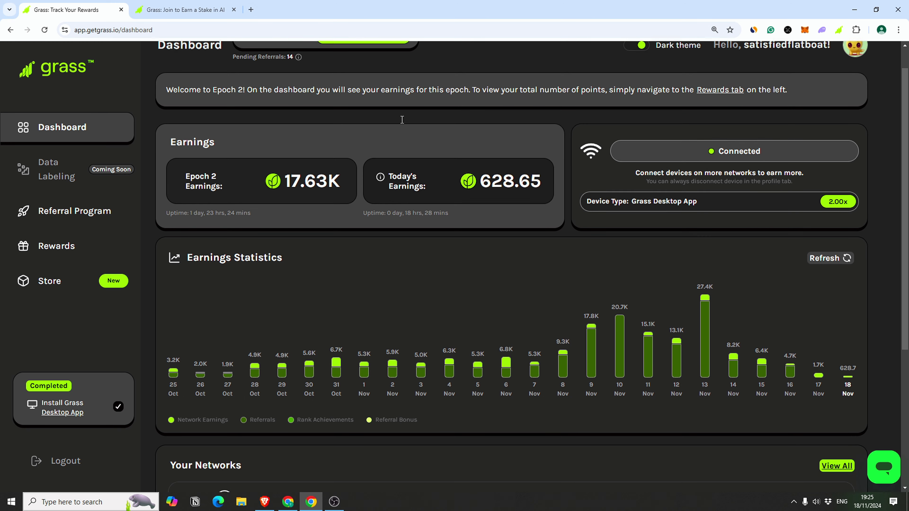
pyautogui.scroll(1, 421, 129)
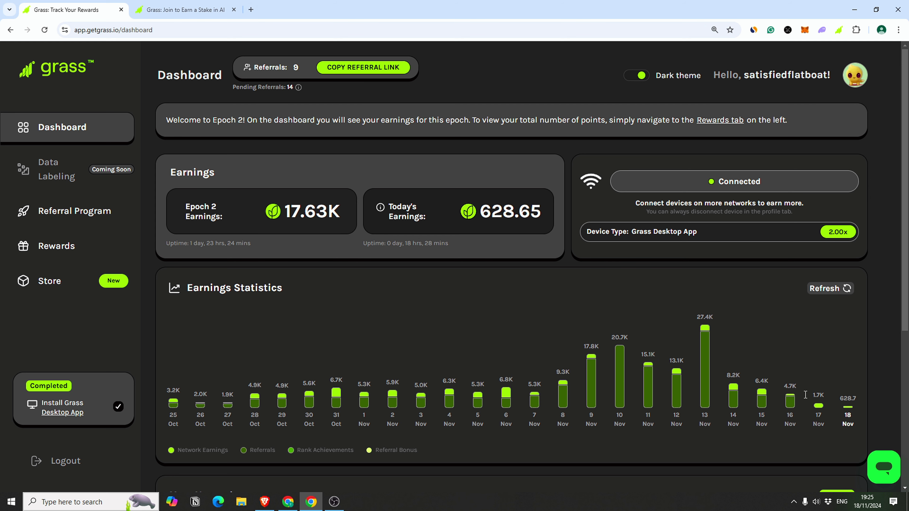
pyautogui.click(72, 211)
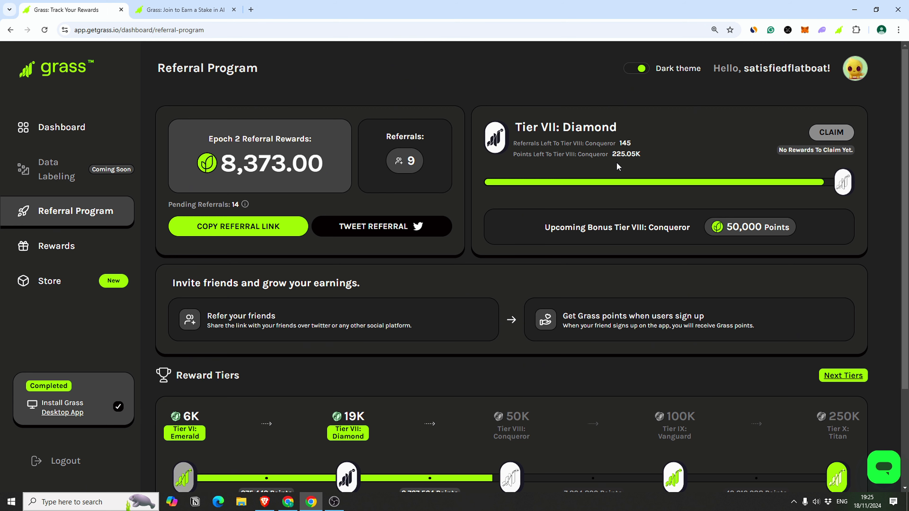
pyautogui.scroll(-2, 429, 200)
pyautogui.scroll(2, 251, 233)
# Show the Rewards page with Epoch 2 at 17.63K points and its uptime
pyautogui.click(99, 248)
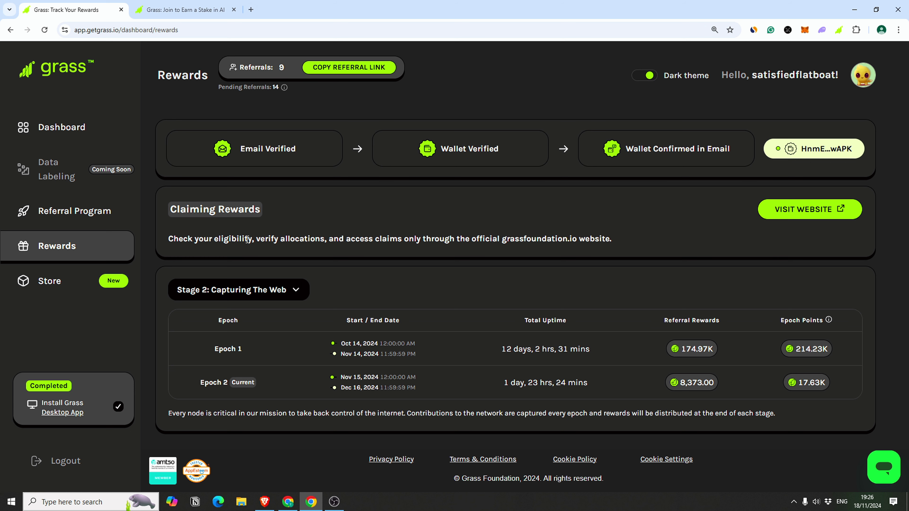
# On grassfoundation.io, fill the staking form with the full 189.87 GRASS balance
pyautogui.click(185, 10)
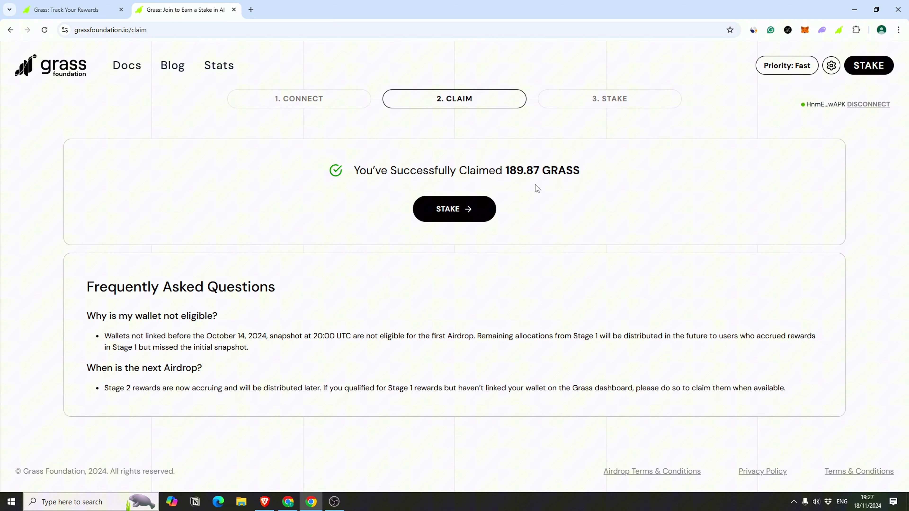
pyautogui.click(431, 215)
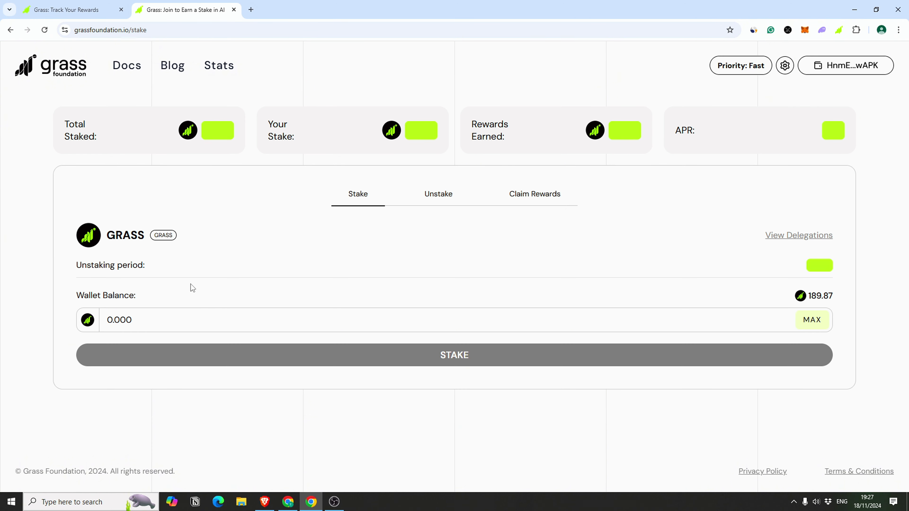
pyautogui.click(812, 320)
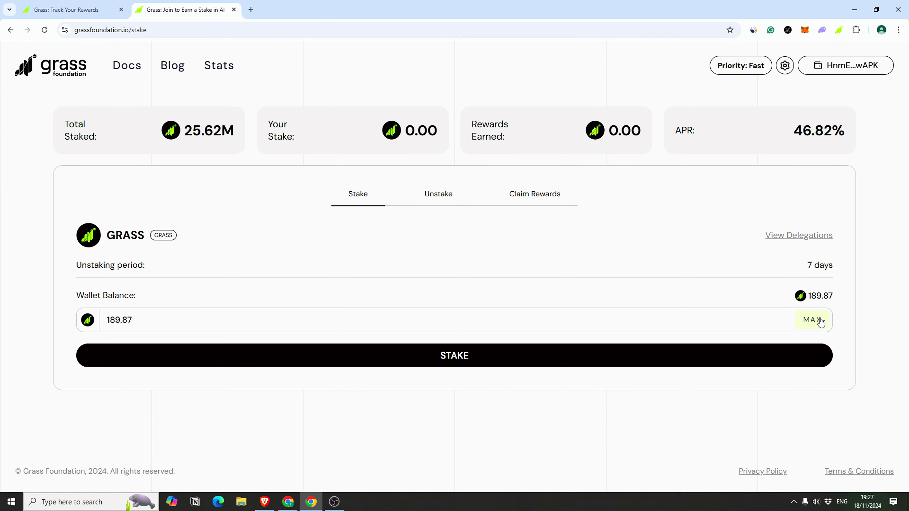
# Select the 189.87 stake amount and check the Phantom wallet's balances, worth $447.62
pyautogui.doubleClick(142, 326)
pyautogui.click(908, 160)
pyautogui.click(821, 30)
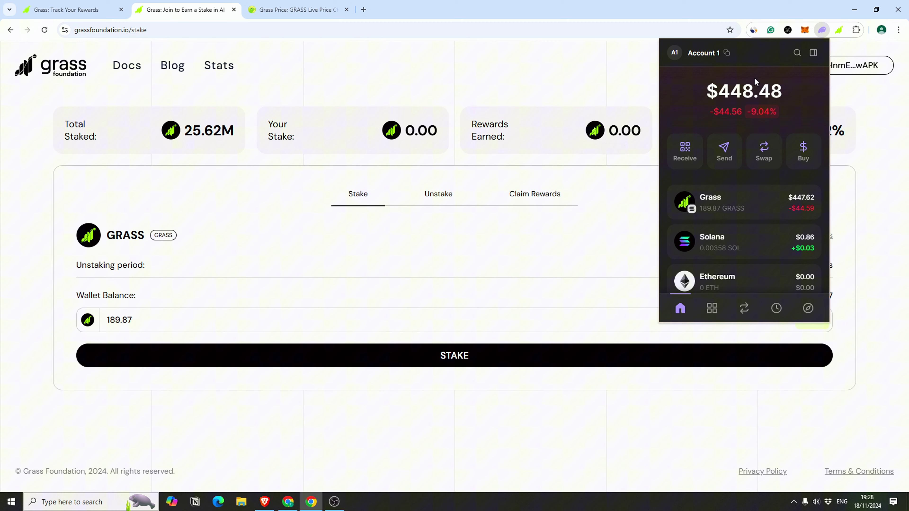
# View CoinGecko's GRASS price chart over the last month
pyautogui.click(286, 9)
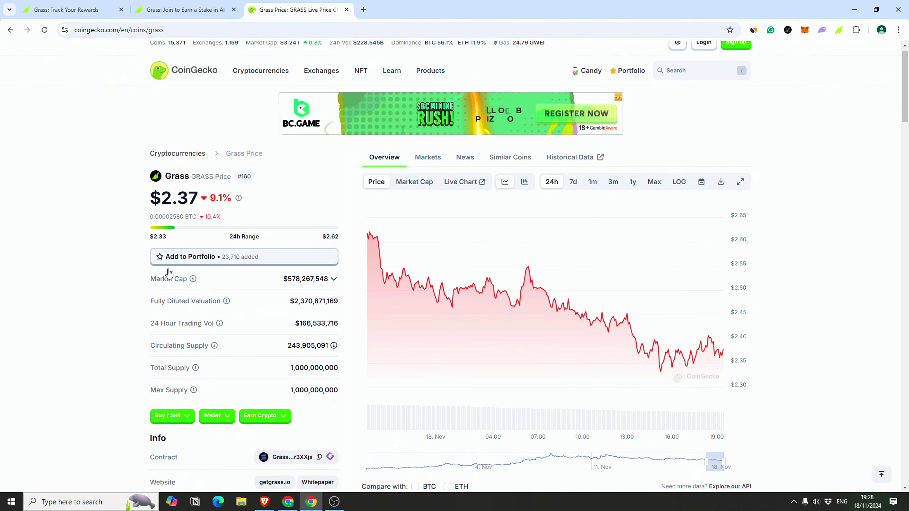
pyautogui.scroll(-1, 591, 286)
pyautogui.click(592, 145)
pyautogui.scroll(-6, 209, 341)
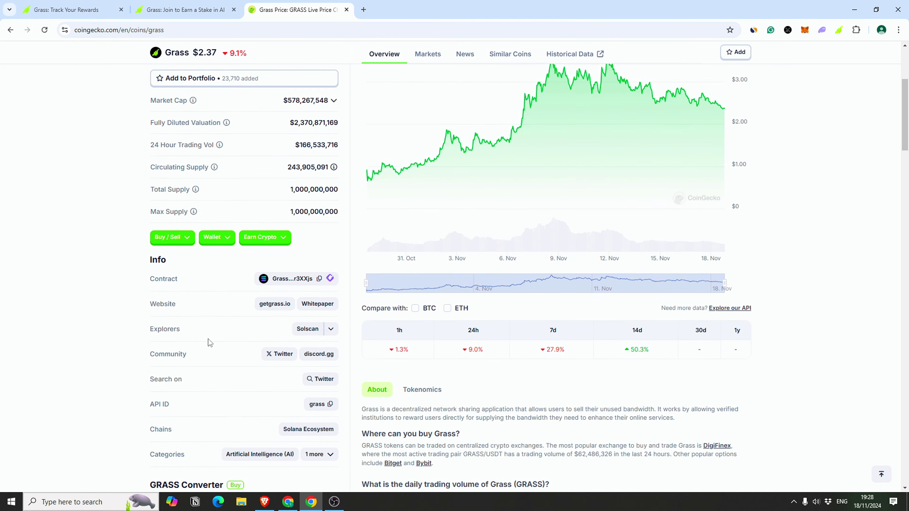
pyautogui.scroll(6, 239, 398)
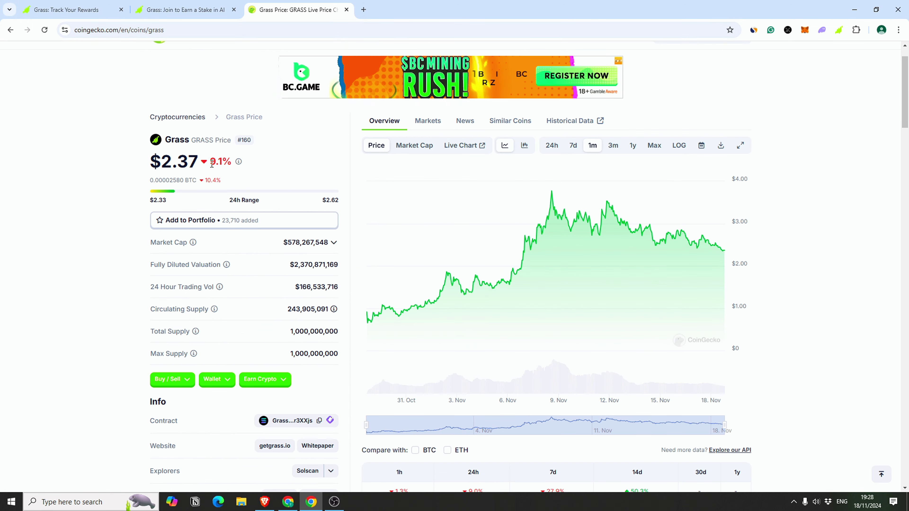
pyautogui.moveTo(553, 194)
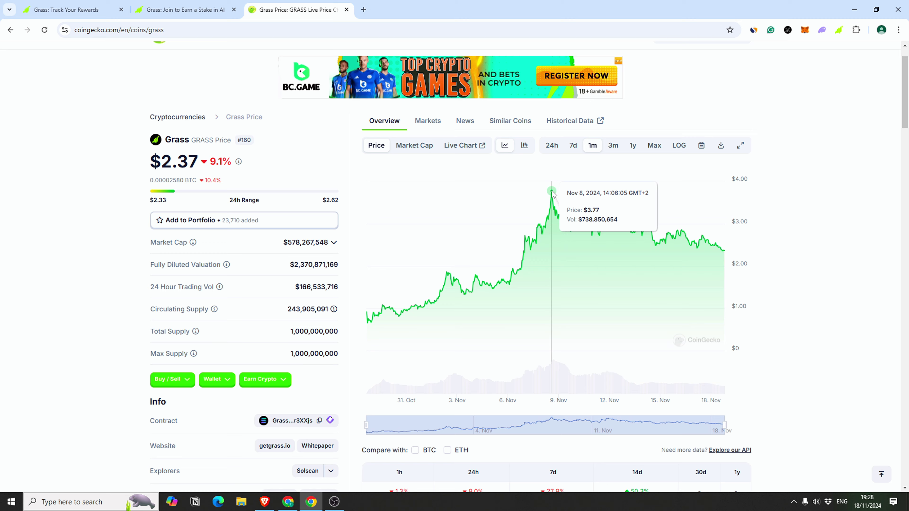
# Widen the GRASS chart to three months, then return to the Grass dashboard
pyautogui.scroll(-1, 494, 287)
pyautogui.scroll(-1, 191, 230)
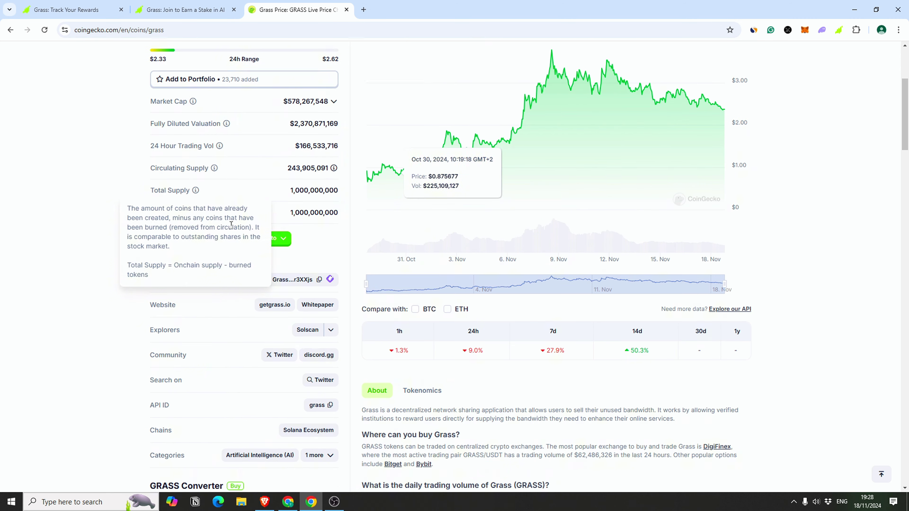
pyautogui.scroll(3, 394, 215)
pyautogui.click(613, 192)
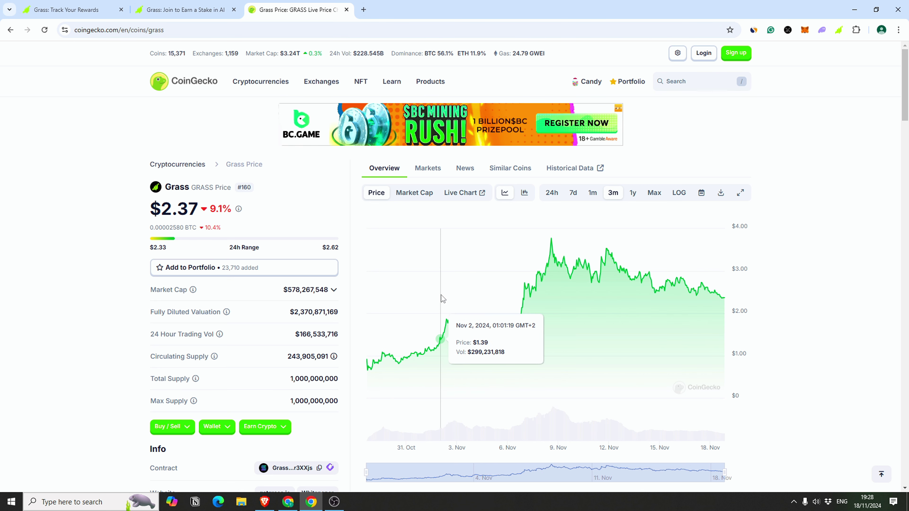
pyautogui.hotkey('ctrl', 'Tab')
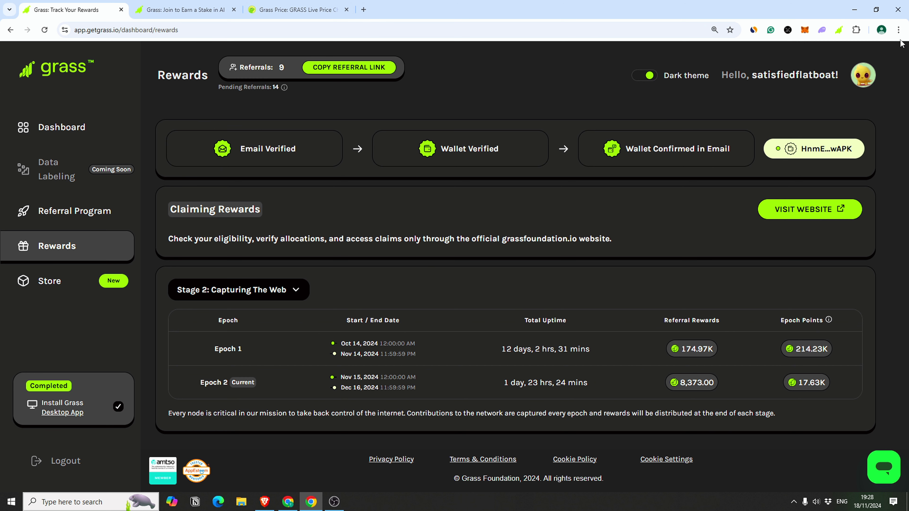
# Check balances in the Phantom wallet popup and close it
pyautogui.click(822, 30)
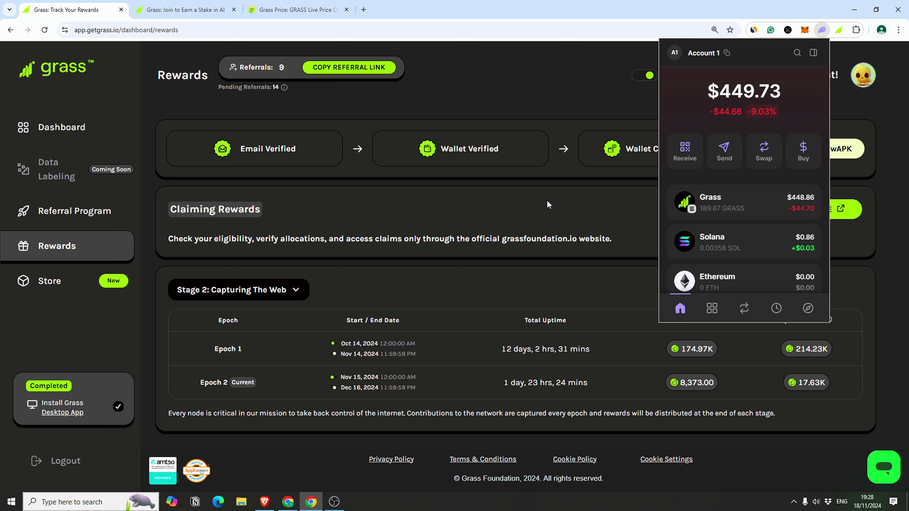
pyautogui.scroll(-2, 704, 236)
pyautogui.scroll(2, 704, 236)
pyautogui.click(235, 193)
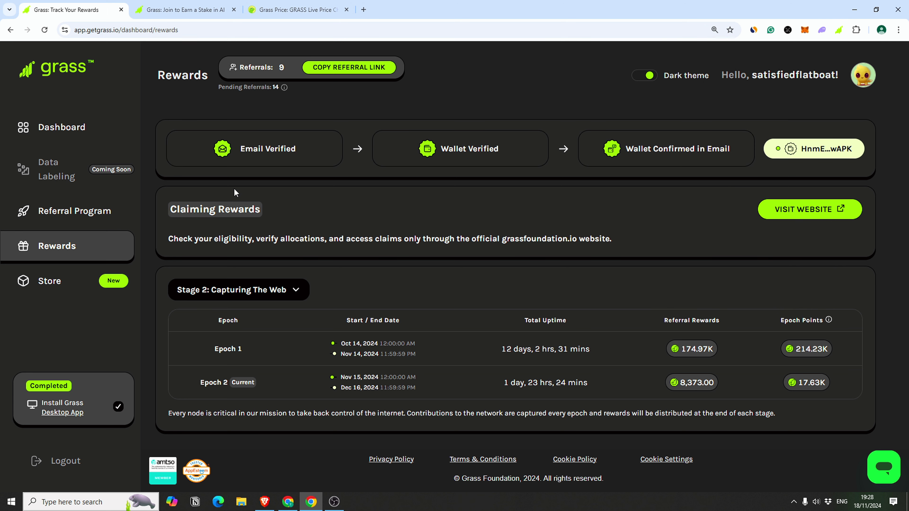
# View the site's Similarweb traffic statistics and close the popup
pyautogui.click(753, 29)
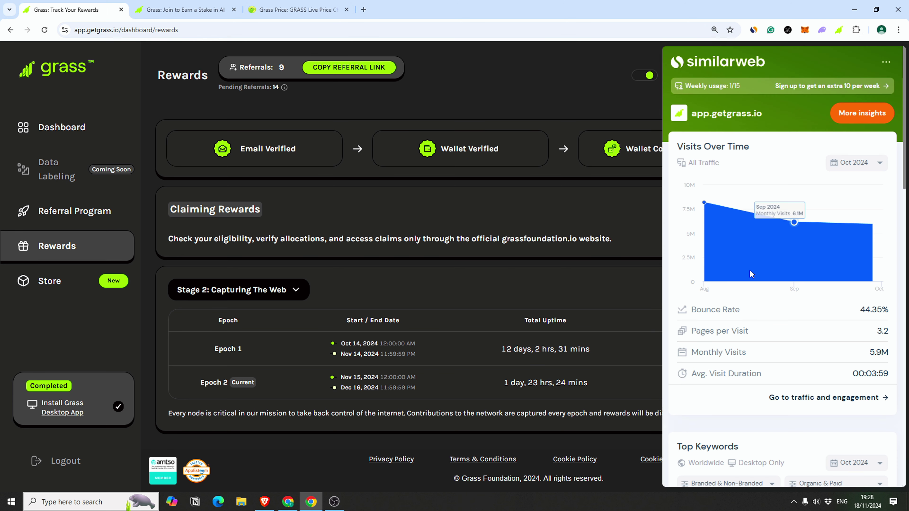
pyautogui.scroll(-1, 880, 304)
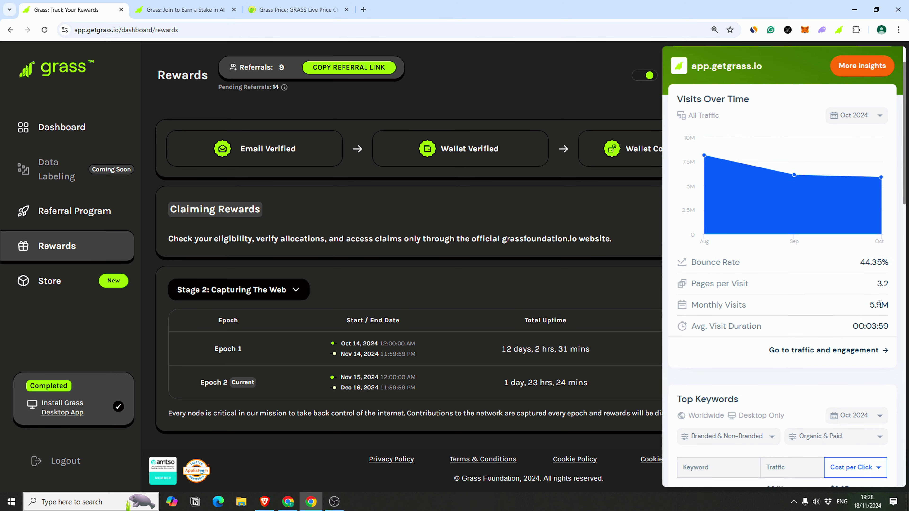
pyautogui.scroll(1, 879, 303)
pyautogui.click(544, 264)
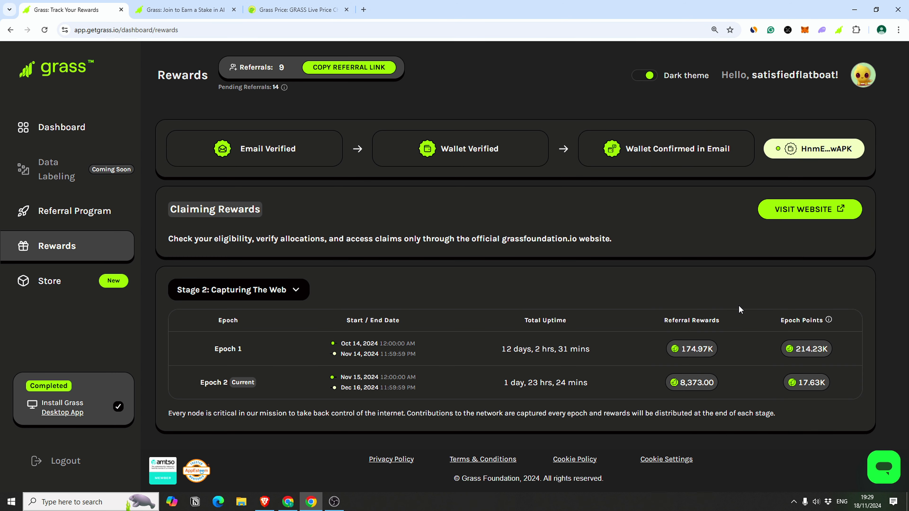
# Go to the Rewards page and scroll through the Stage 1 epoch list
pyautogui.click(81, 128)
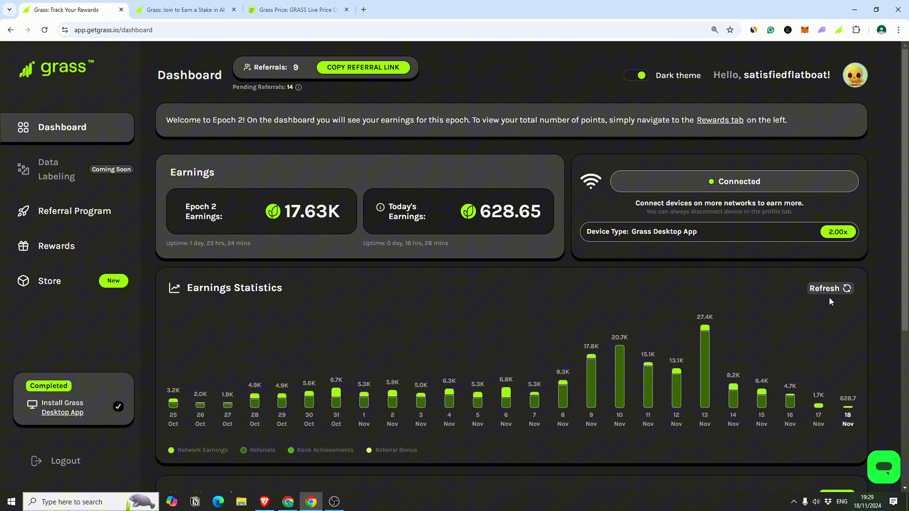
pyautogui.click(74, 211)
pyautogui.click(76, 251)
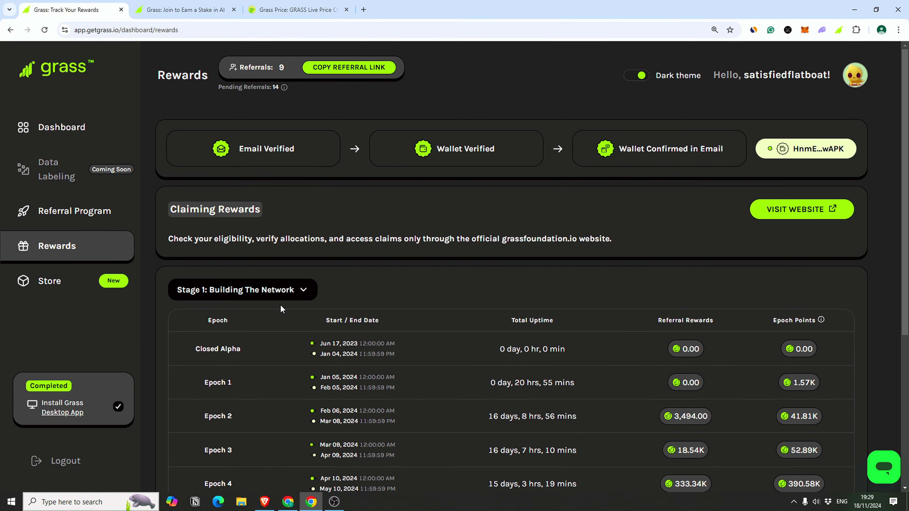
pyautogui.scroll(-1, 281, 308)
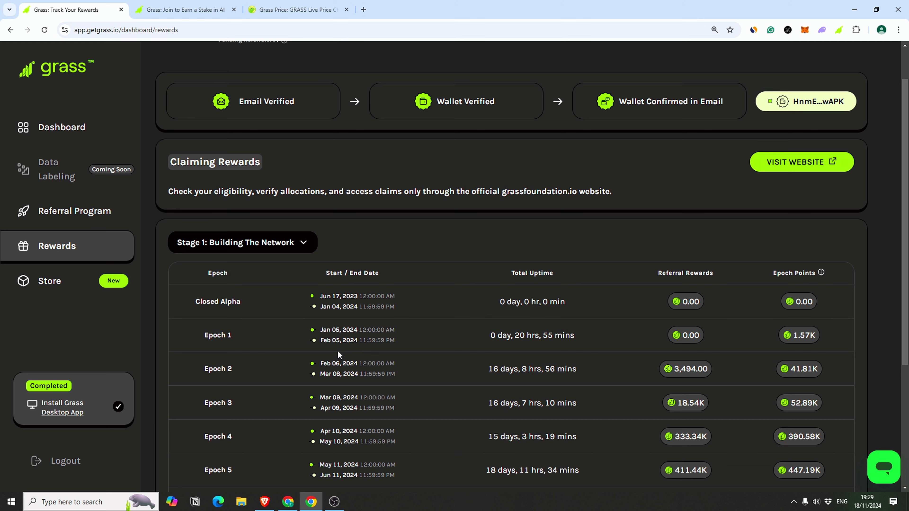
pyautogui.scroll(-3, 326, 353)
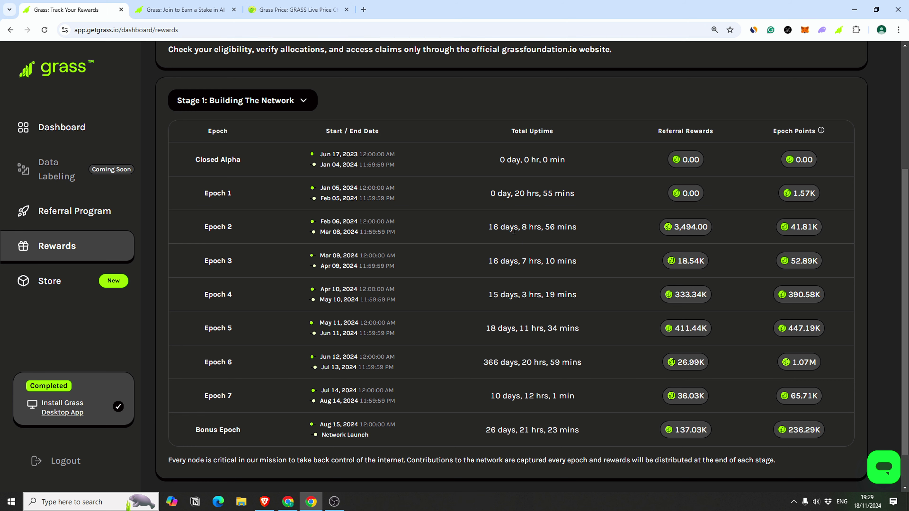
pyautogui.scroll(1, 265, 160)
# Choose Stage 2: Capturing The Web from the reward stage dropdown
pyautogui.click(265, 158)
pyautogui.scroll(-1, 375, 315)
pyautogui.tripleClick(322, 435)
pyautogui.click(275, 101)
pyautogui.click(241, 148)
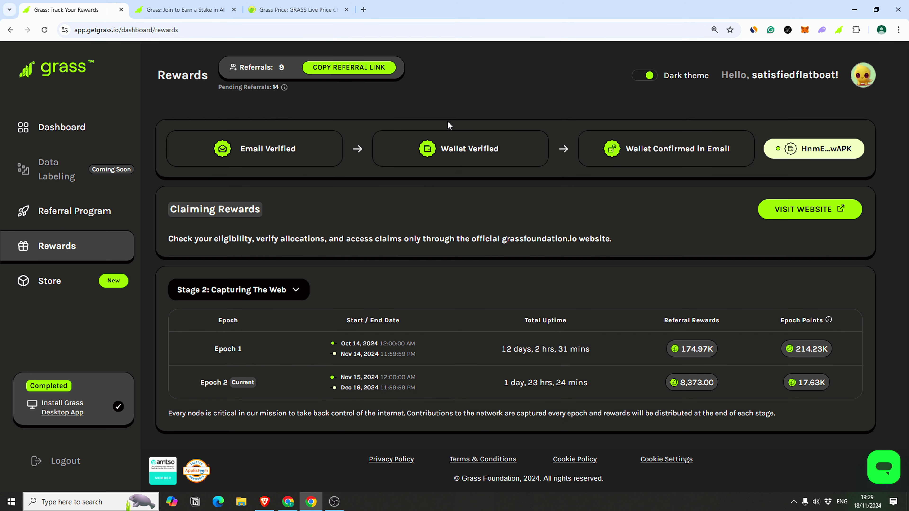
# Check the Phantom wallet balances, then show the main Dashboard with 17.63K Epoch 2 earnings
pyautogui.click(821, 30)
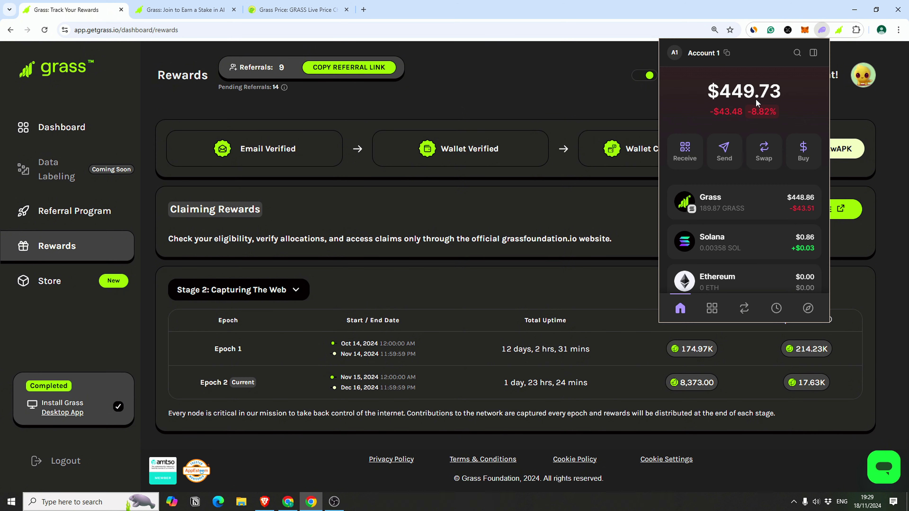
pyautogui.click(524, 192)
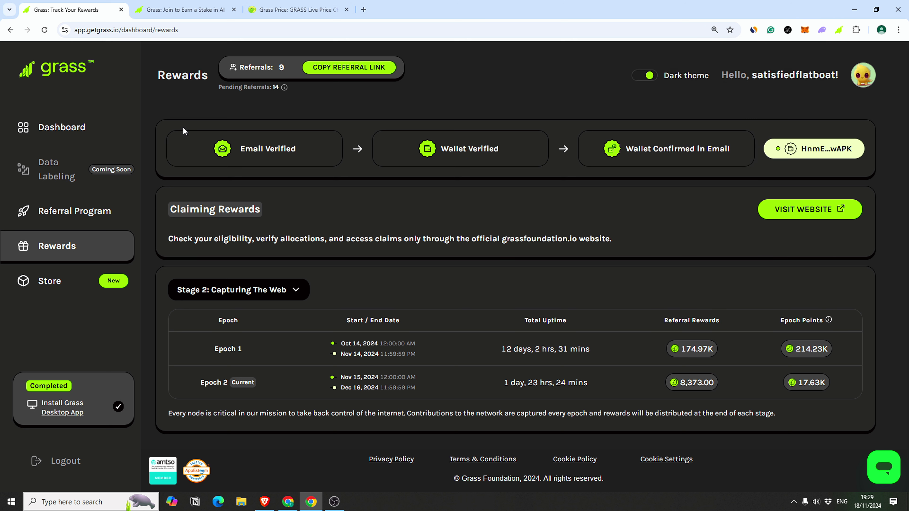
pyautogui.click(78, 138)
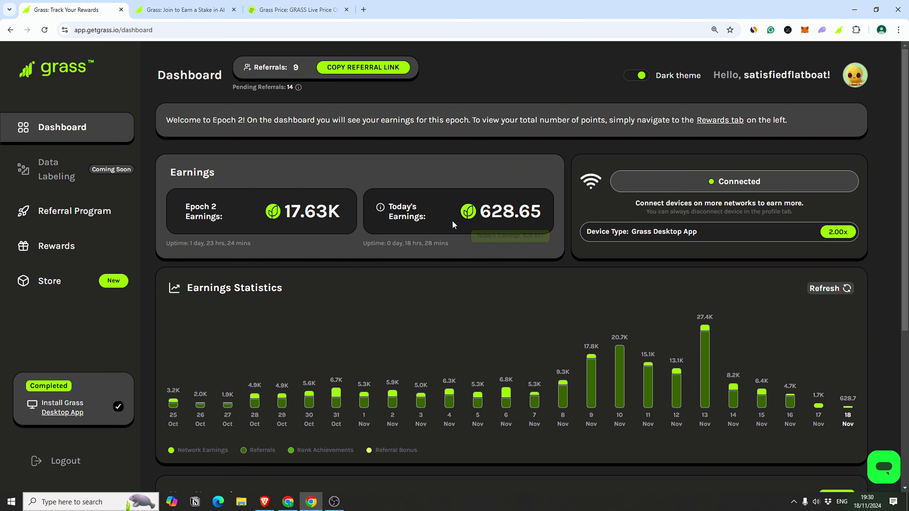
# Change the stake amount on grassfoundation.io from 189.87 to 39.87 GRASS
pyautogui.click(299, 10)
pyautogui.scroll(-3, 465, 269)
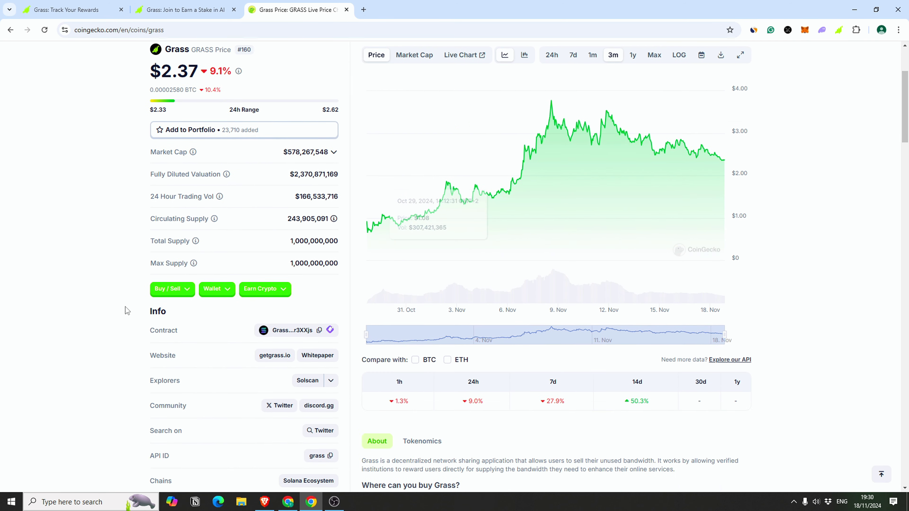
pyautogui.click(214, 11)
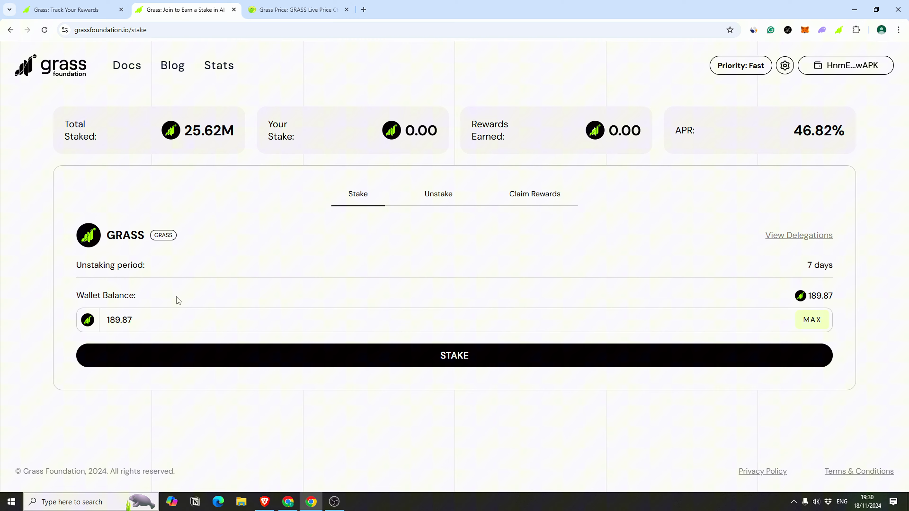
pyautogui.doubleClick(215, 314)
pyautogui.click(139, 320)
pyautogui.moveTo(117, 320); pyautogui.dragTo(104, 319)
pyautogui.write('39')
# Go back to CoinGecko's GRASS page and focus the converter's GRASS amount
pyautogui.hotkey('ctrl', '1')
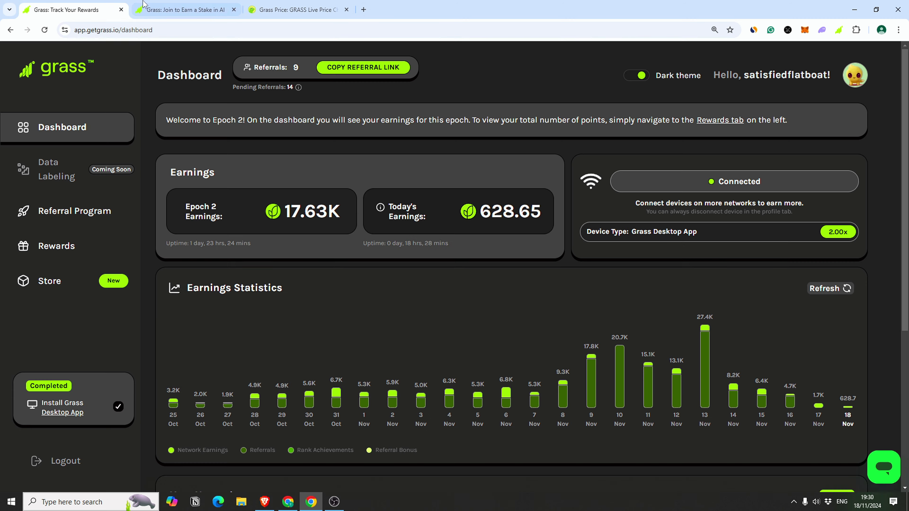
pyautogui.hotkey('ctrl', '3')
pyautogui.scroll(-7, 257, 354)
pyautogui.click(202, 229)
# Convert 150 GRASS on CoinGecko, then try staking 39.87 GRASS and check the wallet's SOL
pyautogui.write('150')
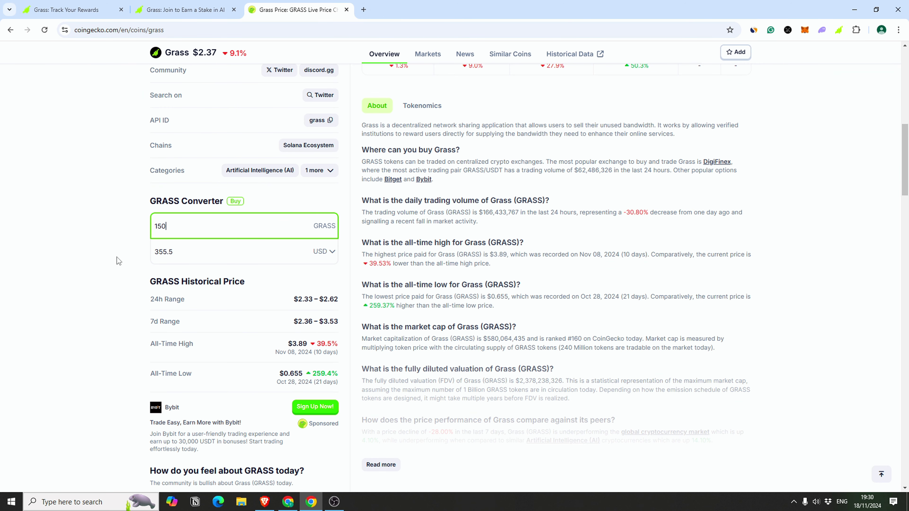
pyautogui.hotkey('ctrl', '2')
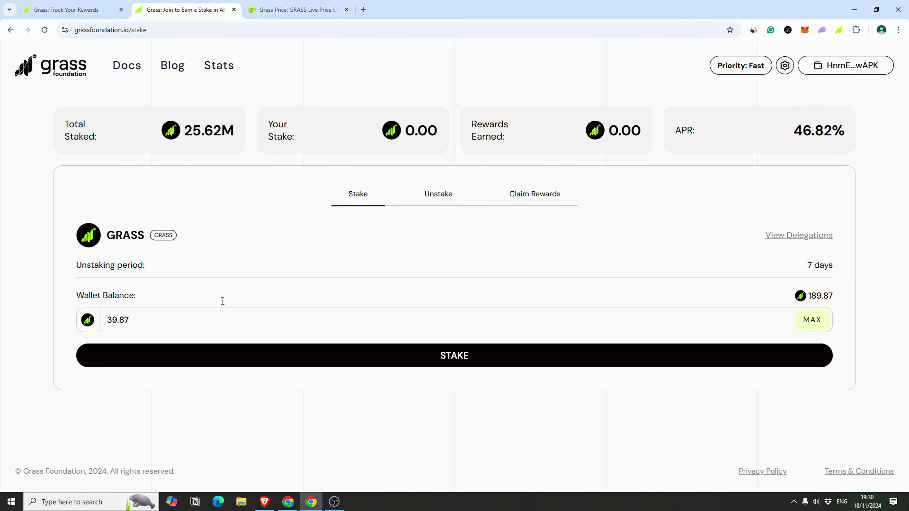
pyautogui.click(468, 357)
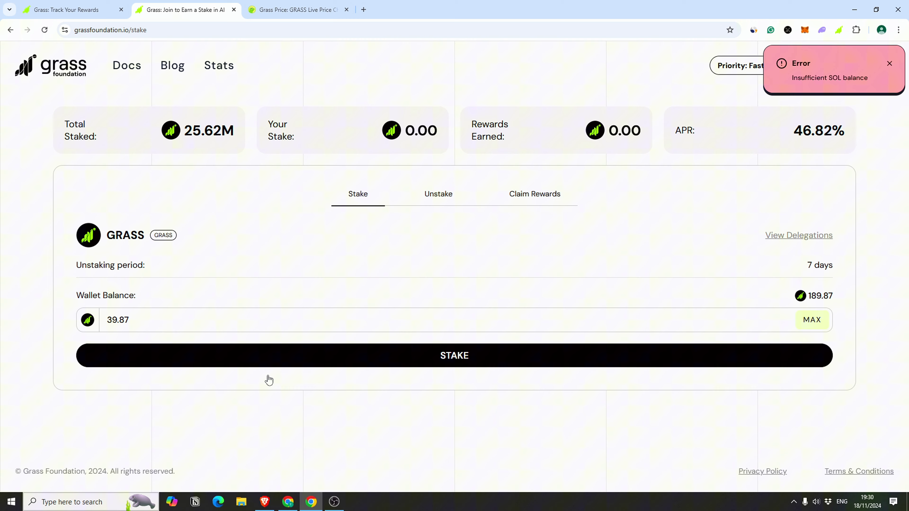
pyautogui.click(821, 30)
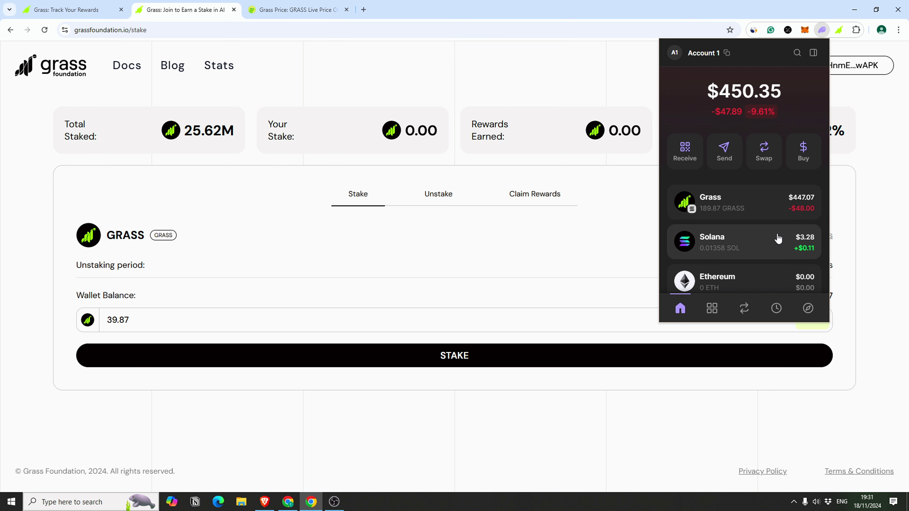
pyautogui.click(853, 207)
# Retry the 39.87 GRASS stake, which fails with an Insufficient SOL balance error
pyautogui.click(518, 367)
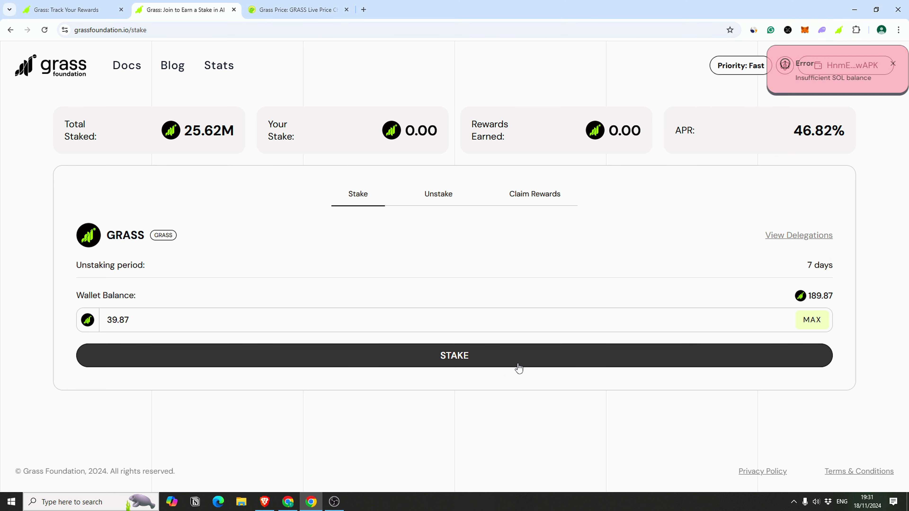
pyautogui.click(434, 198)
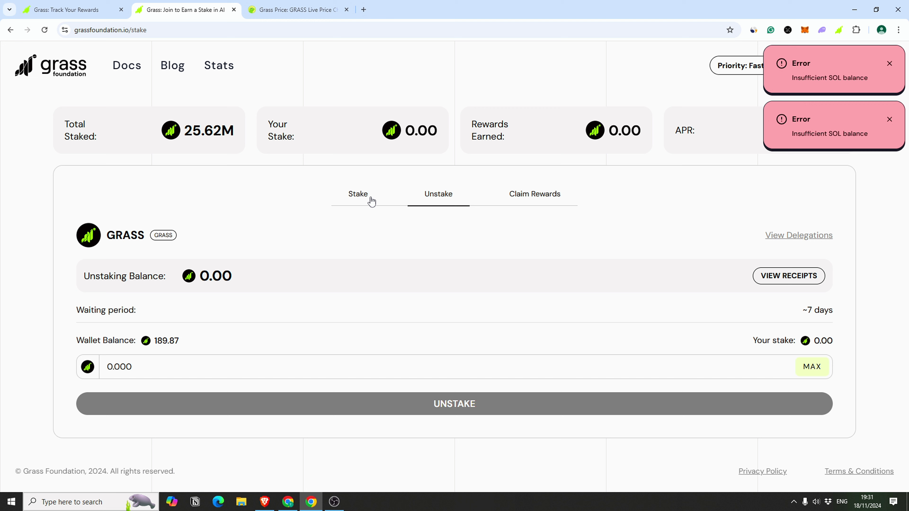
pyautogui.click(371, 197)
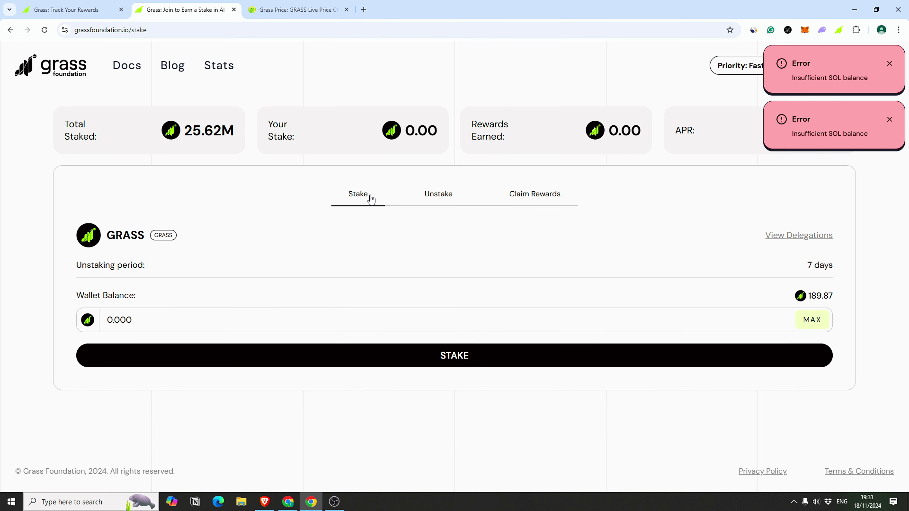
pyautogui.click(486, 359)
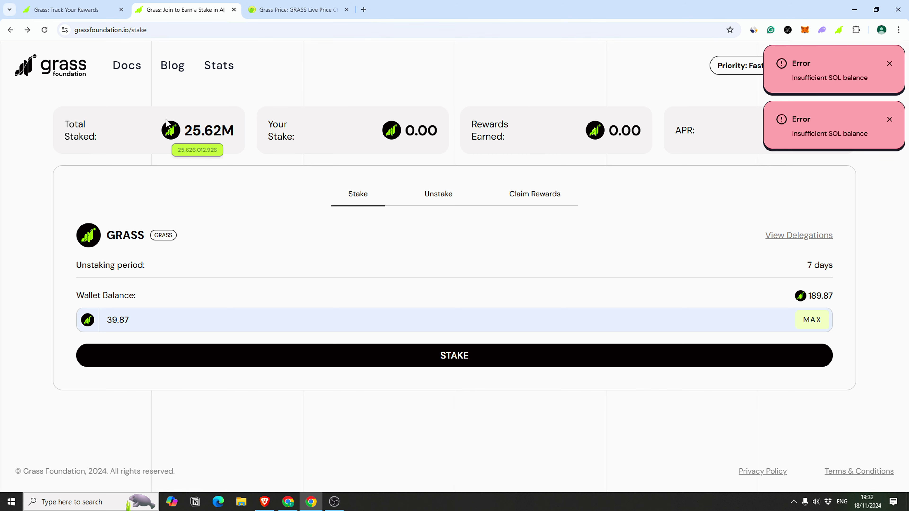
pyautogui.hotkey('ctrl', 'Tab')
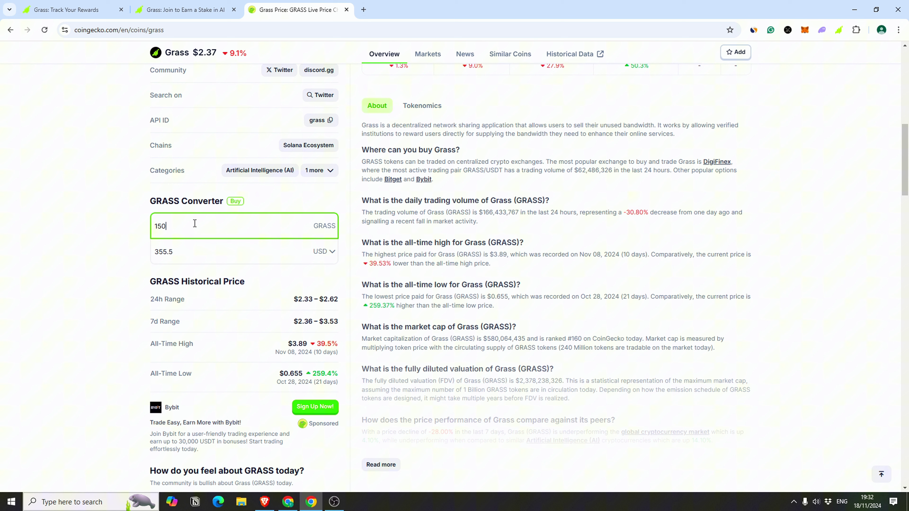
# Replace the converter amount with 40 GRASS, valued at 94.80000000000001 USD
pyautogui.press('BackSpace')
pyautogui.press('BackSpace')
pyautogui.press('BackSpace')
pyautogui.write('40')
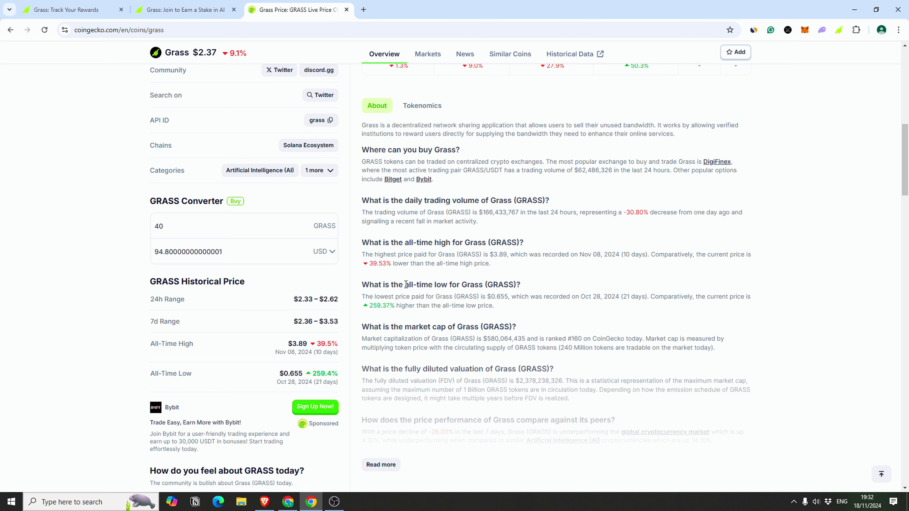
# Recheck the wallet balances on the Grass staking page and reload it to refresh
pyautogui.click(152, 7)
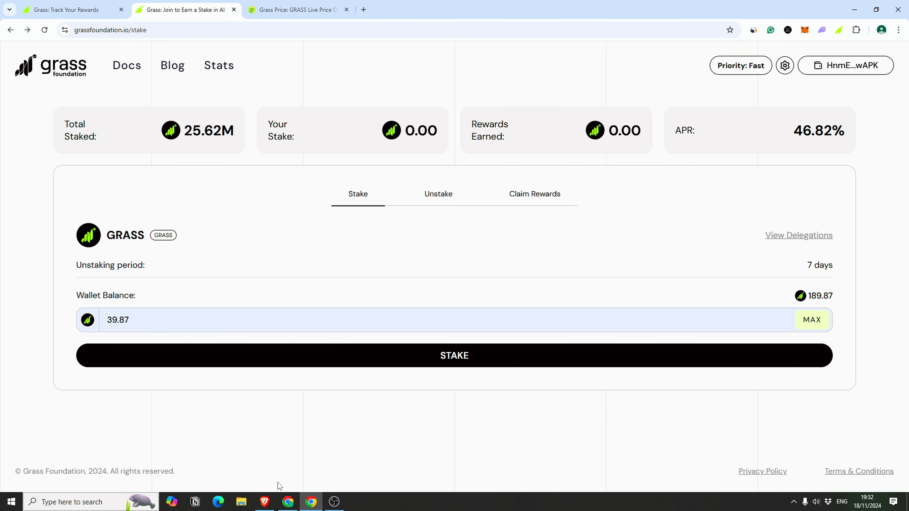
pyautogui.hotkey('alt', 'shift', 'p')
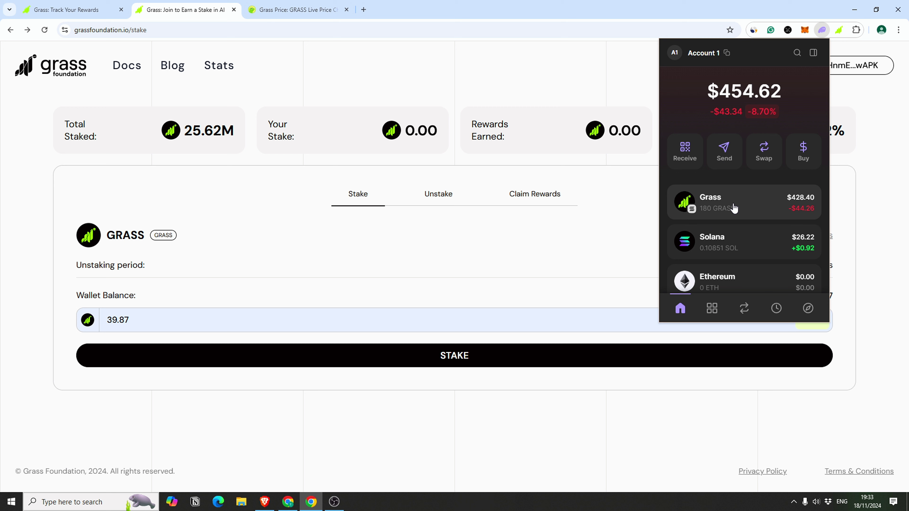
pyautogui.doubleClick(161, 318)
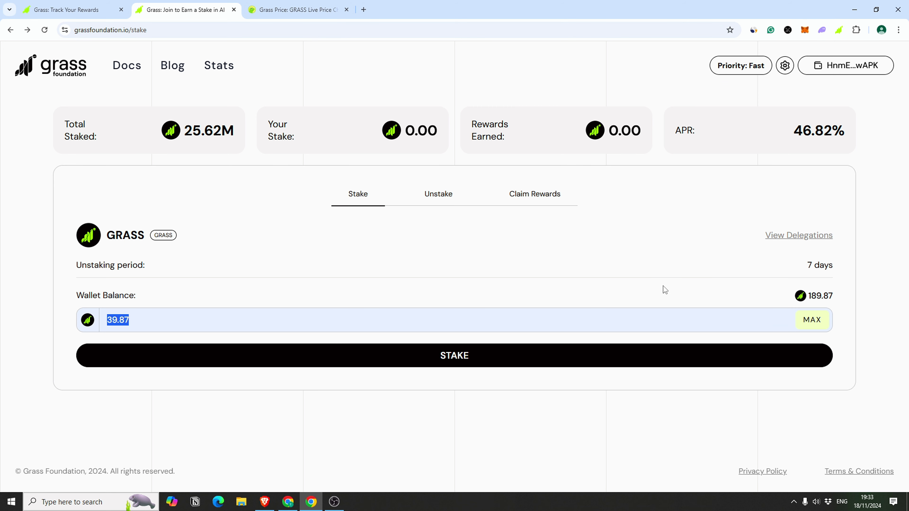
pyautogui.click(44, 30)
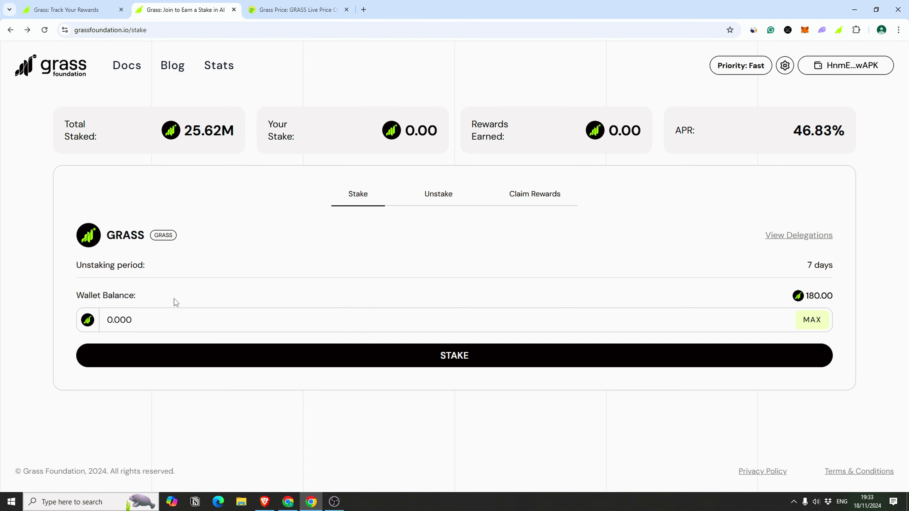
# Stake 30 GRASS, approve the transaction in Phantom, and return to the staking overview
pyautogui.click(221, 315)
pyautogui.write('30')
pyautogui.click(509, 355)
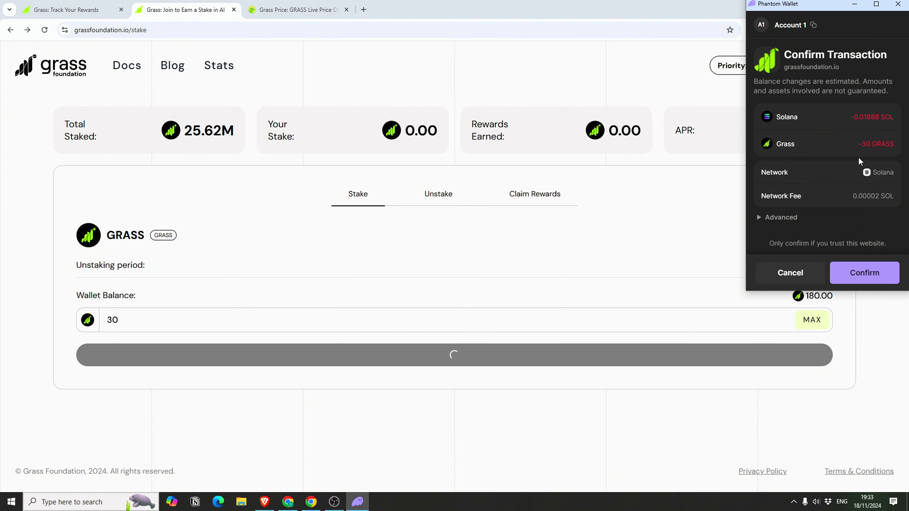
pyautogui.click(884, 274)
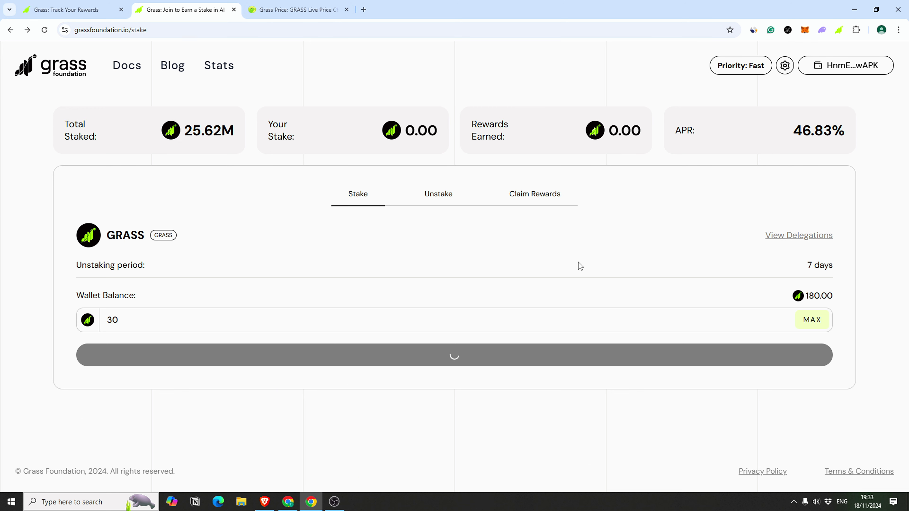
pyautogui.moveTo(804, 300)
pyautogui.click(462, 187)
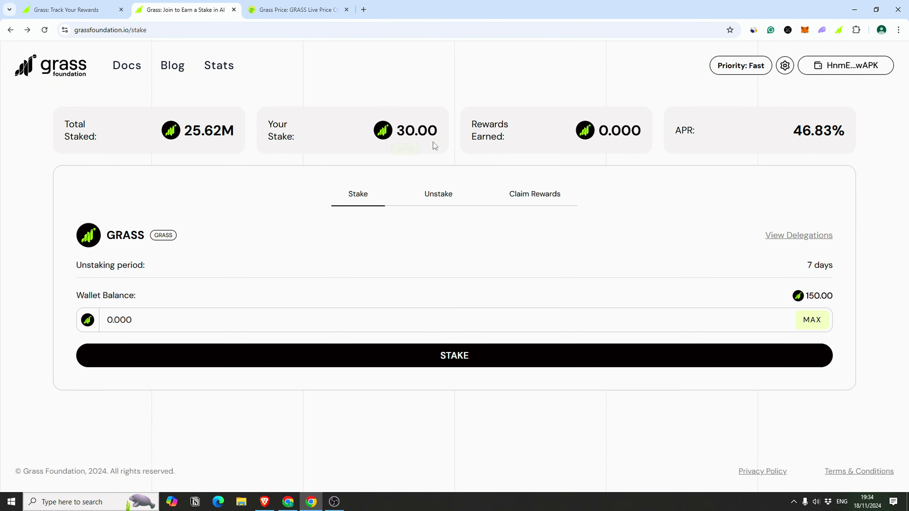
pyautogui.moveTo(786, 131); pyautogui.dragTo(812, 130)
# Look at the Unstake form, go back to Stake, and review the 30.00 GRASS DBunker delegation
pyautogui.click(835, 125)
pyautogui.click(455, 204)
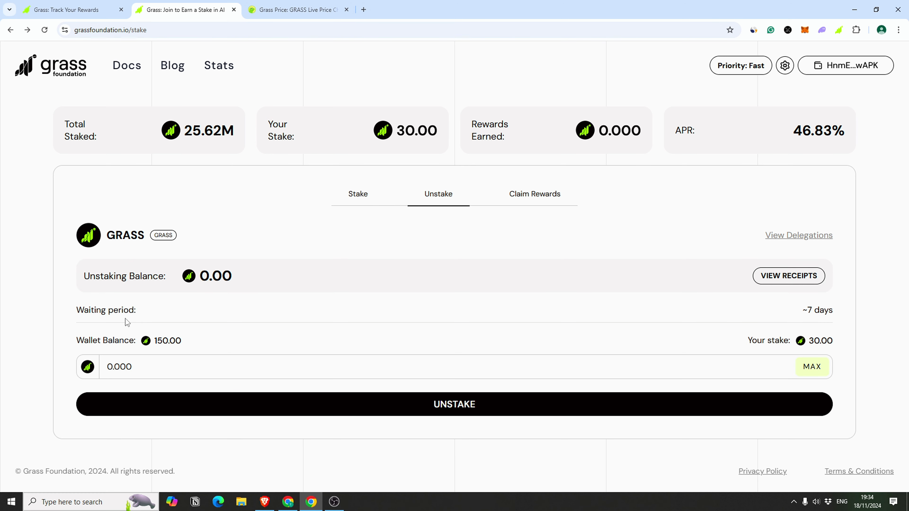
pyautogui.click(389, 197)
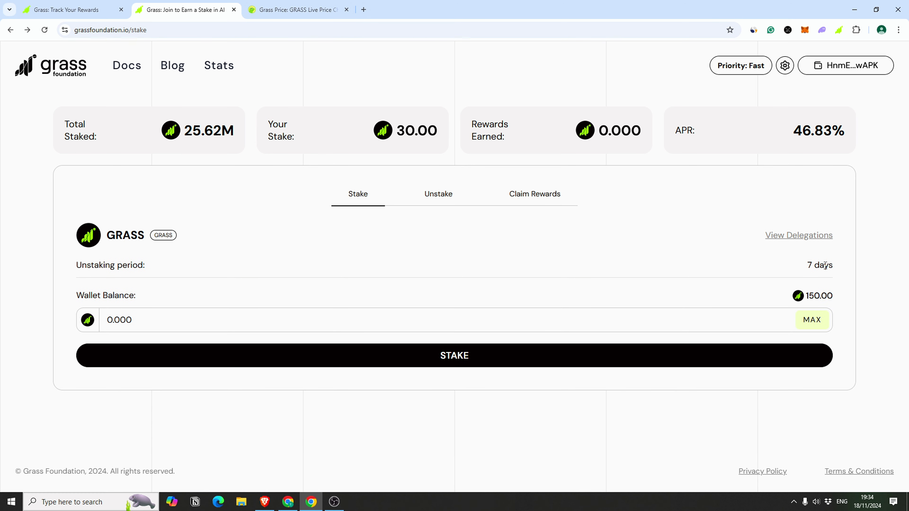
pyautogui.scroll(-5, 214, 301)
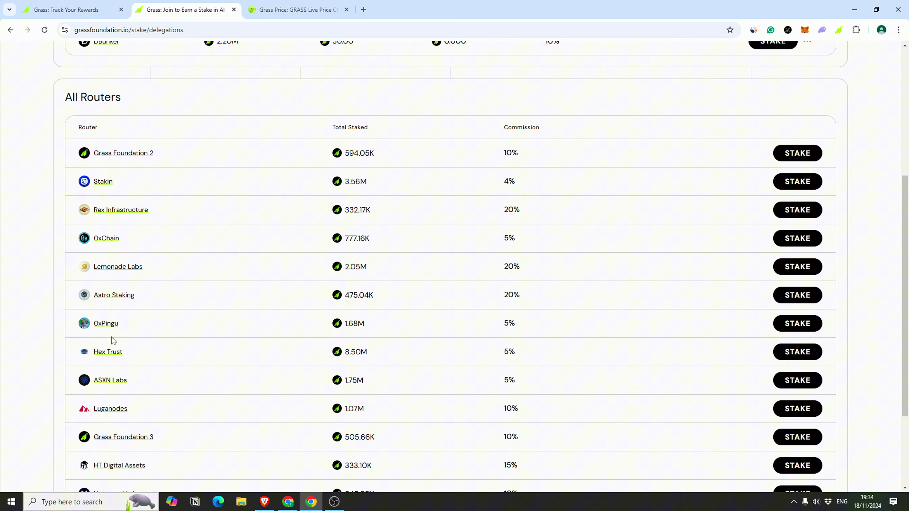
pyautogui.scroll(3, 278, 238)
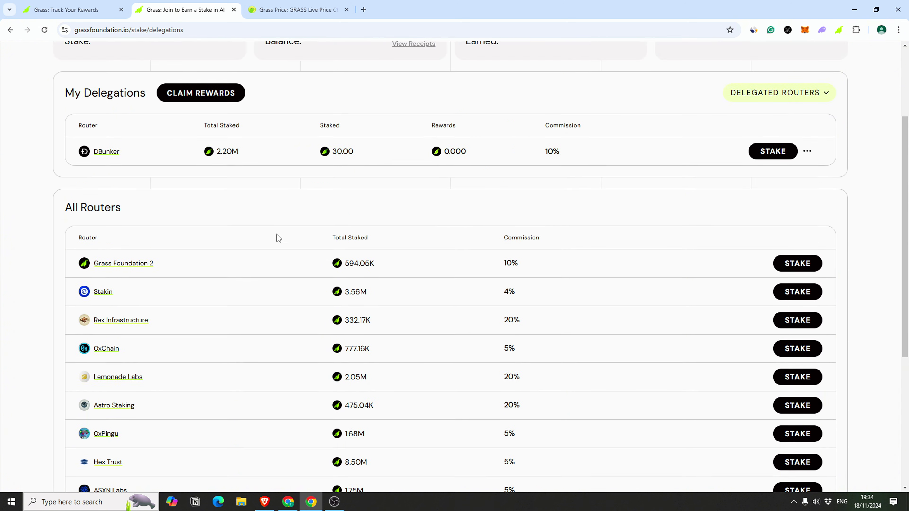
pyautogui.scroll(-5, 450, 276)
pyautogui.scroll(2, 539, 222)
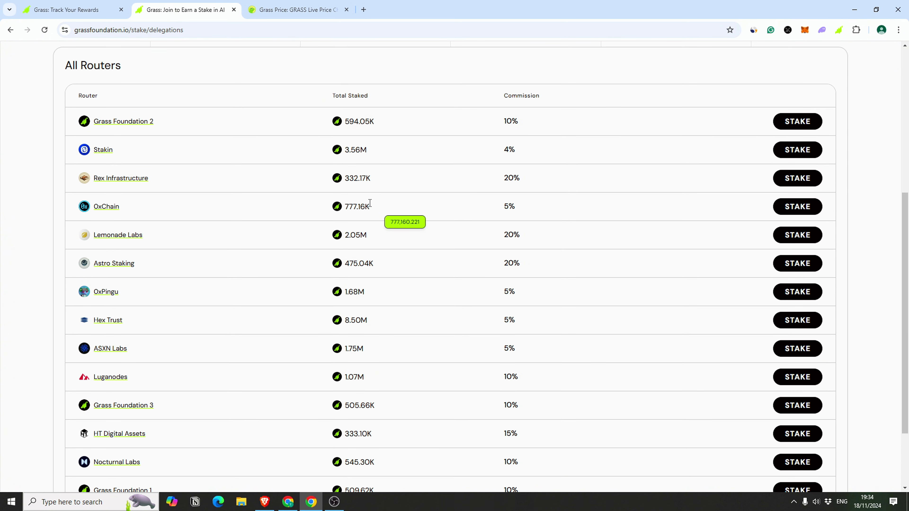
pyautogui.scroll(-3, 425, 339)
pyautogui.scroll(6, 563, 381)
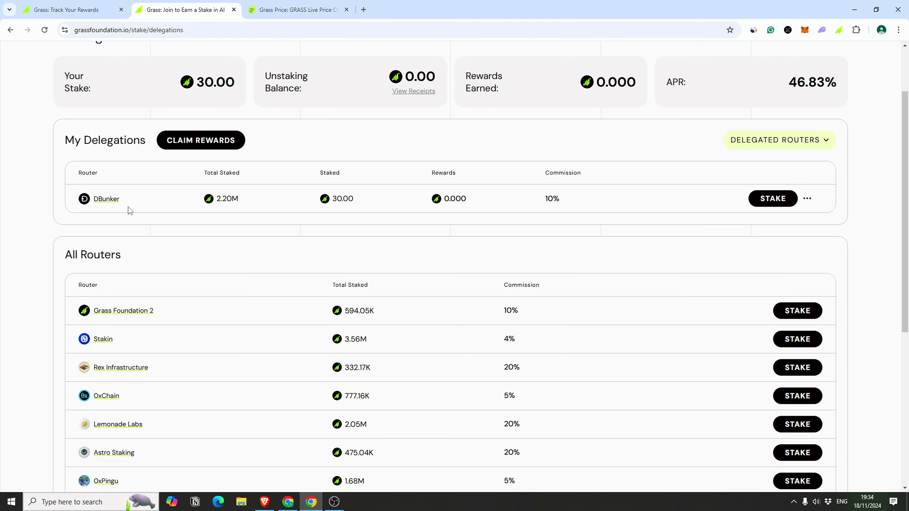
pyautogui.scroll(-5, 129, 210)
pyautogui.scroll(1, 116, 400)
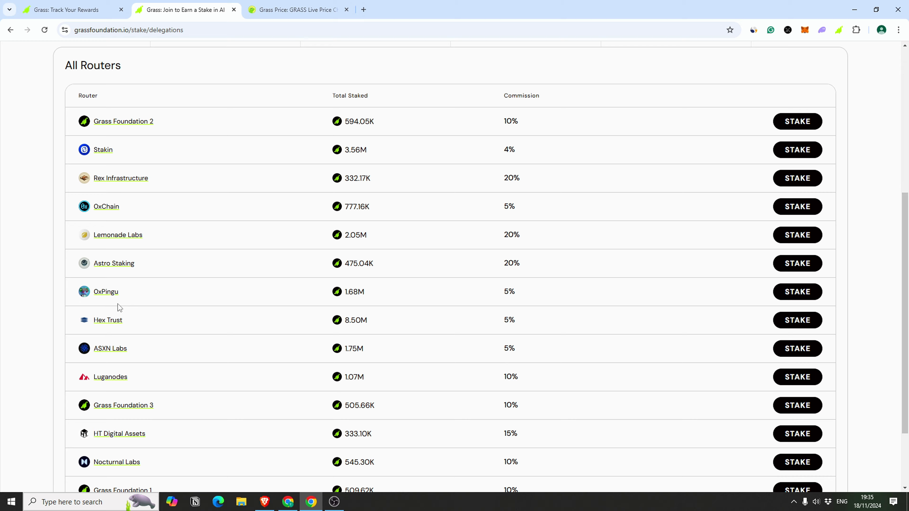
pyautogui.scroll(4, 119, 307)
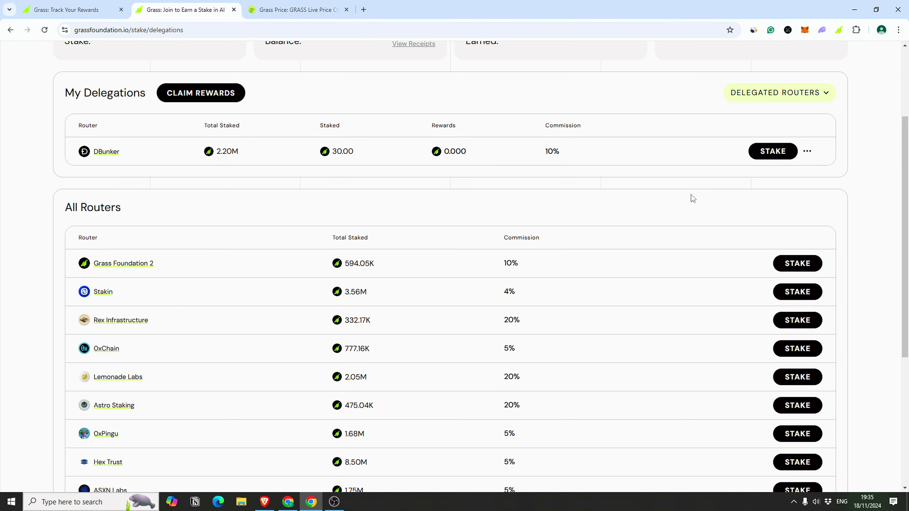
# Try claiming DBunker rewards, cancel the claim in Phantom, and return to the Grass dashboard
pyautogui.click(807, 151)
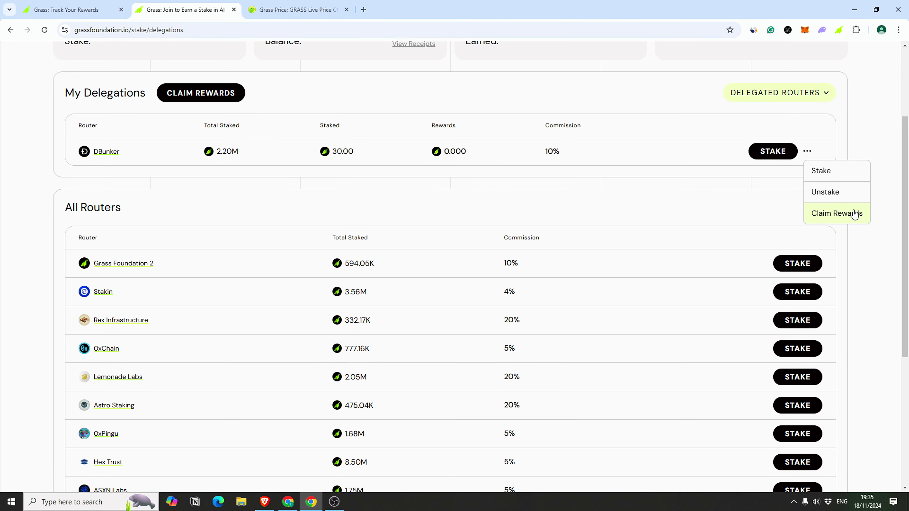
pyautogui.click(837, 213)
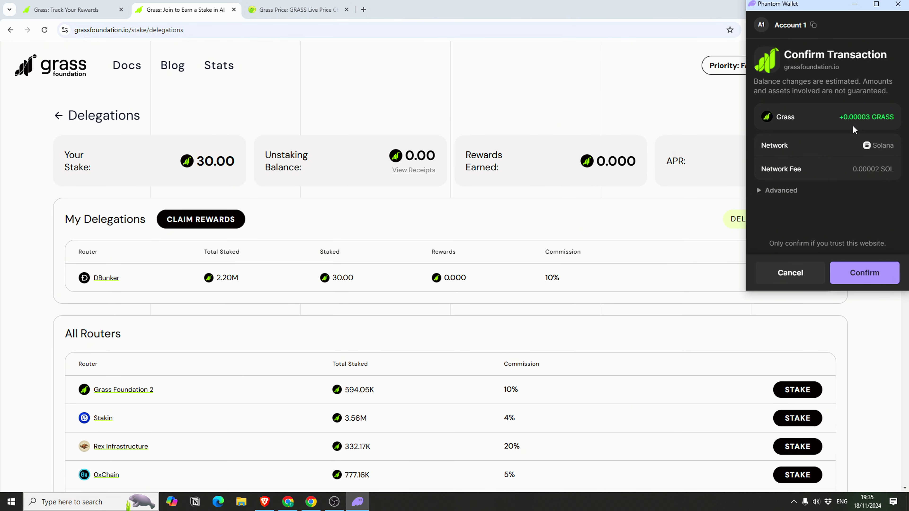
pyautogui.click(898, 4)
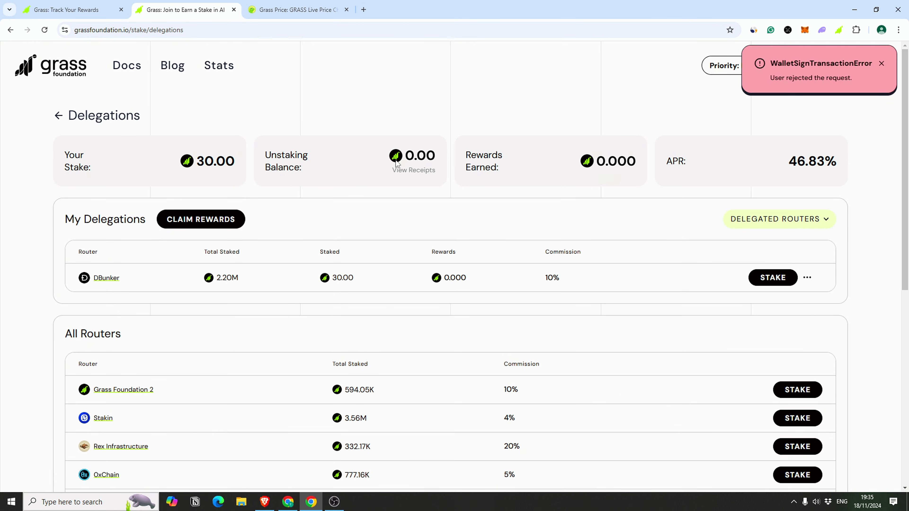
pyautogui.click(59, 118)
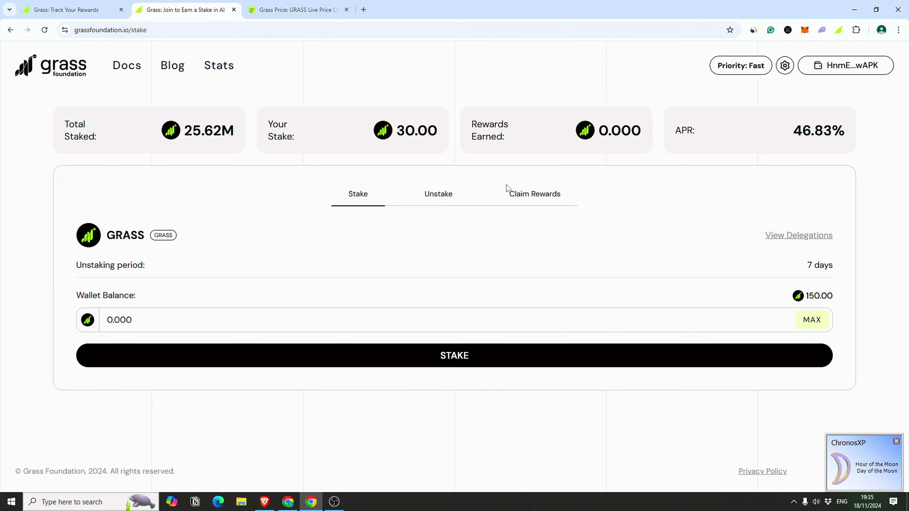
pyautogui.click(50, 7)
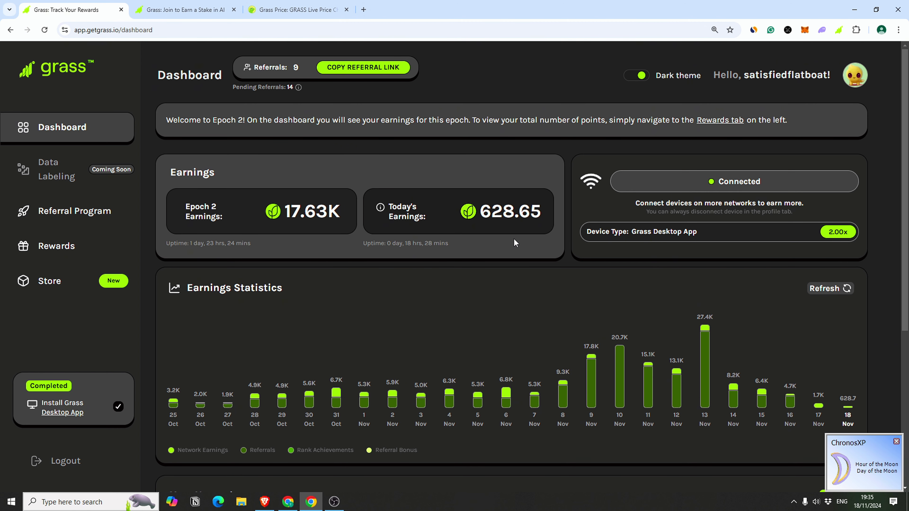